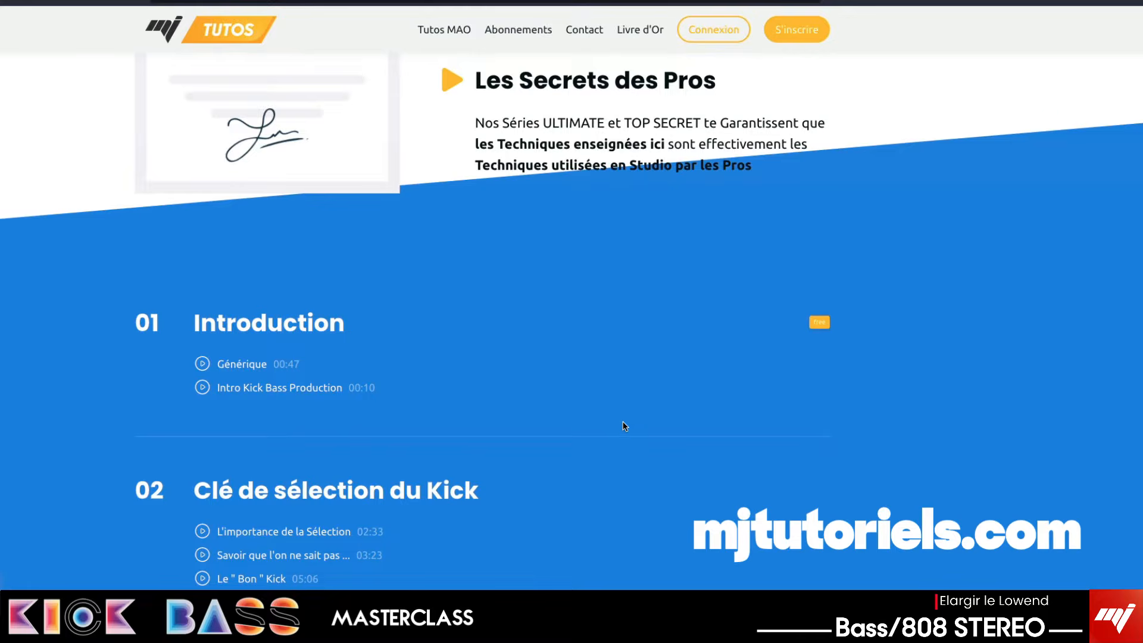
Step: Look through the Kick Bass masterclass curriculum, from the Introduction to the Bass / 808 chapters
scroll(623, 426, "down", 4)
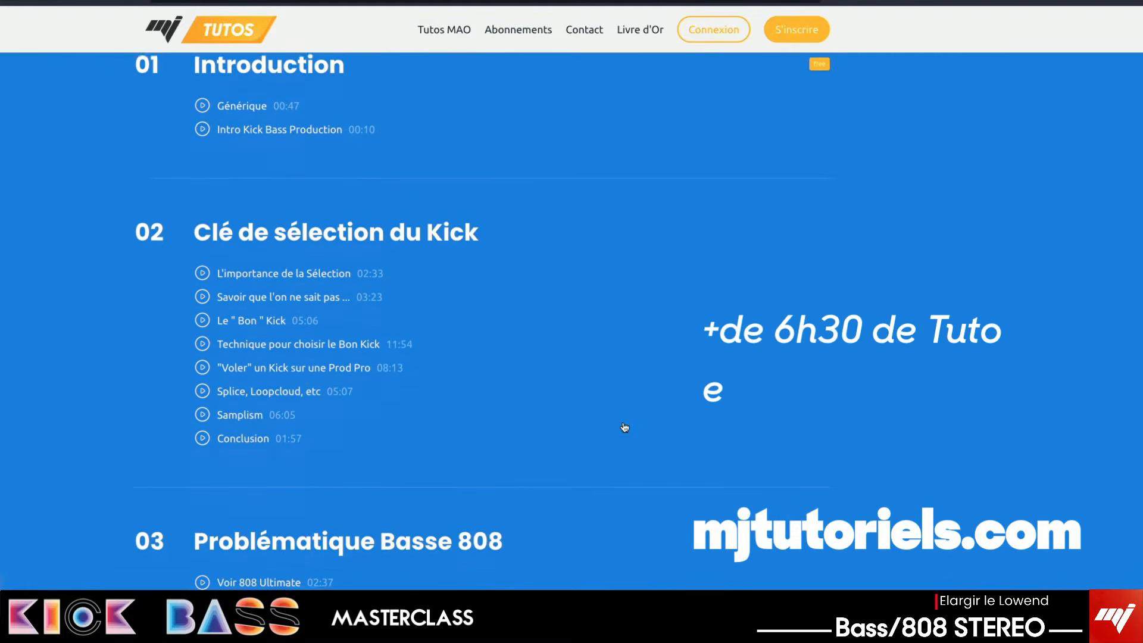
scroll(623, 427, "down", 2)
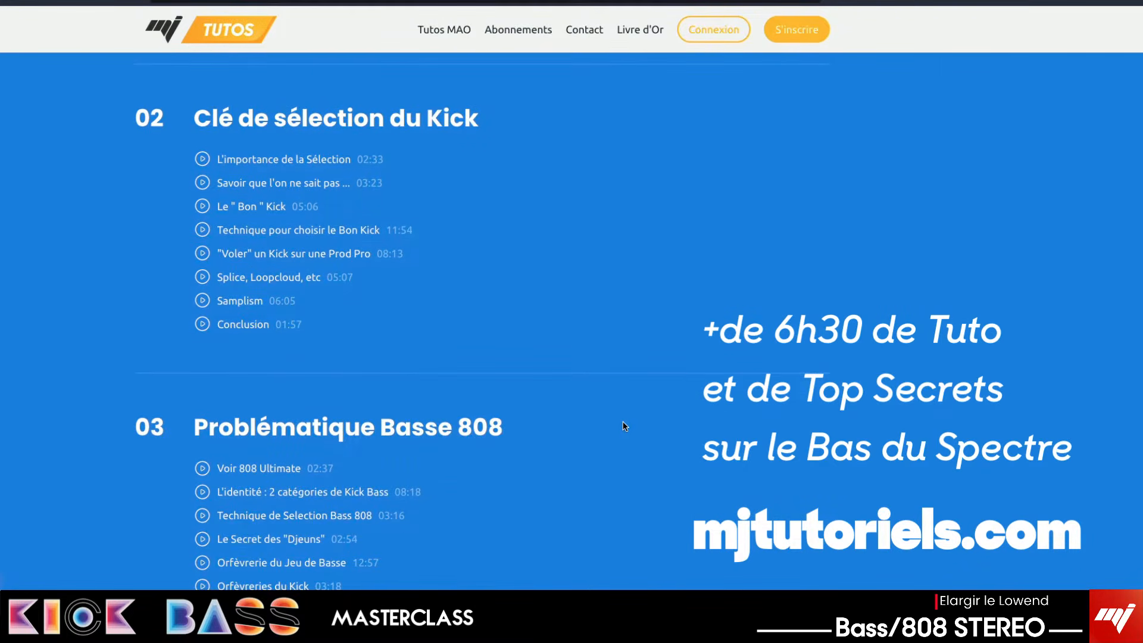
scroll(624, 425, "down", 4)
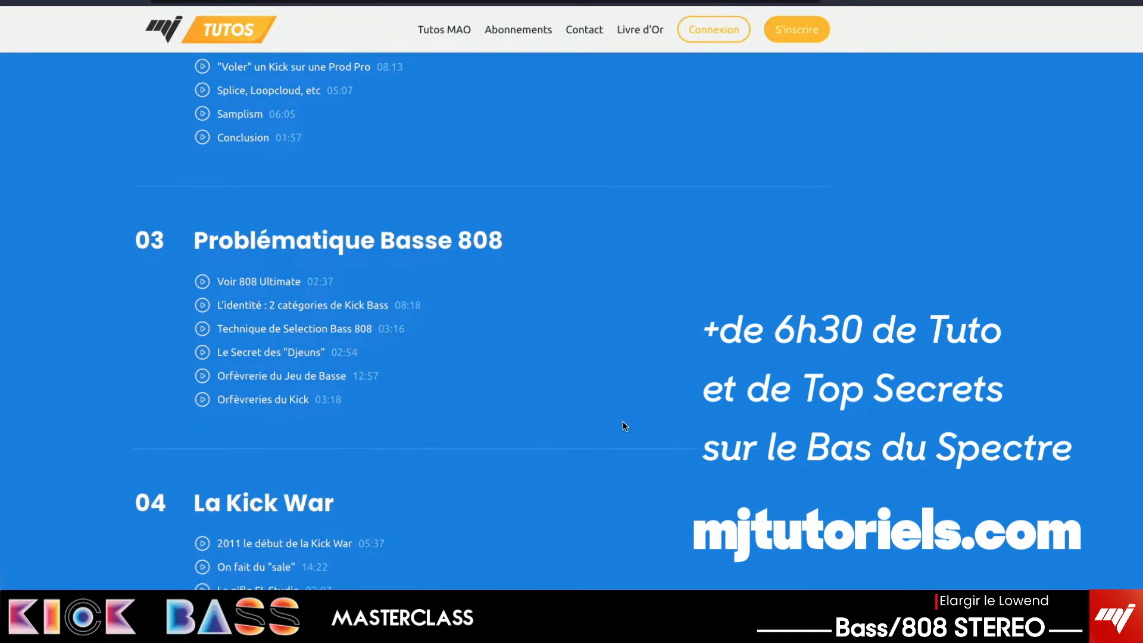
scroll(624, 425, "down", 4)
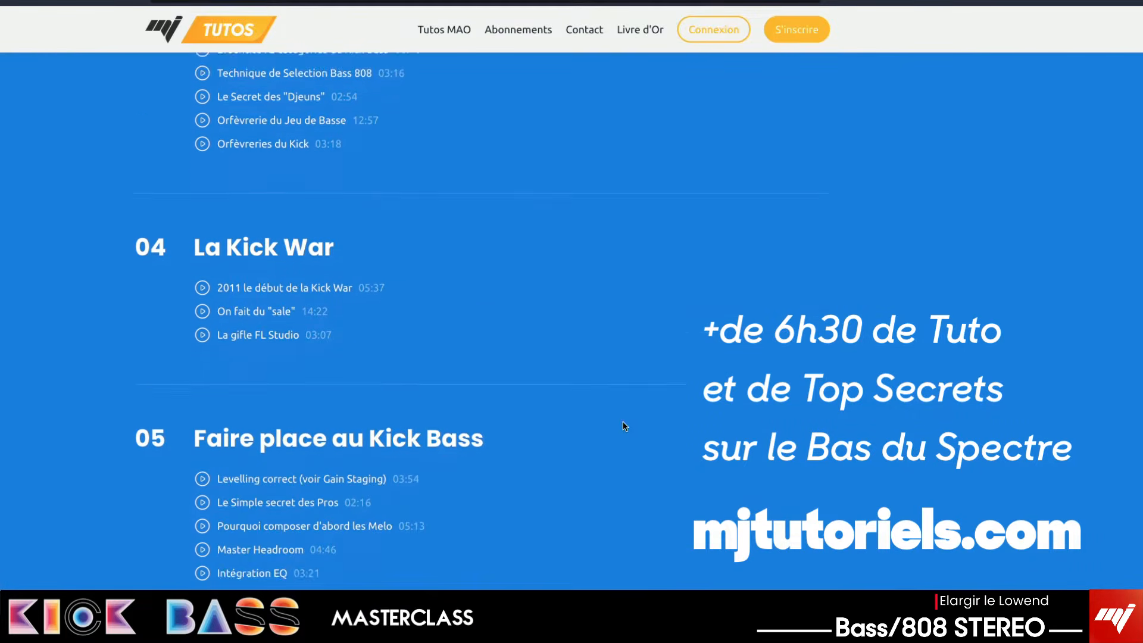
scroll(624, 427, "down", 4)
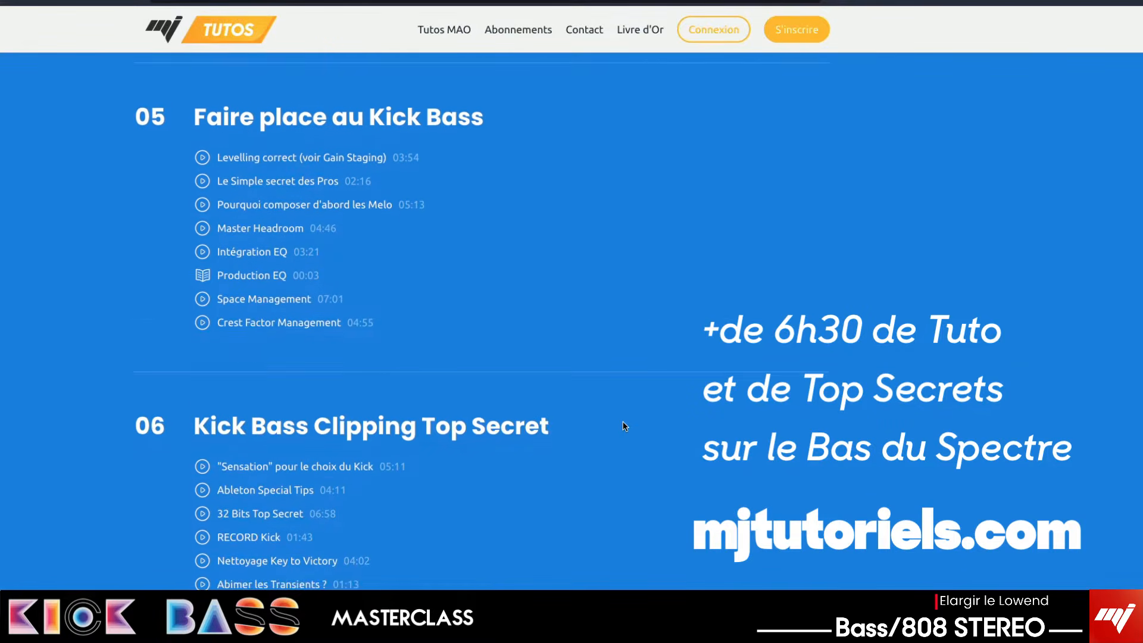
scroll(624, 426, "down", 5)
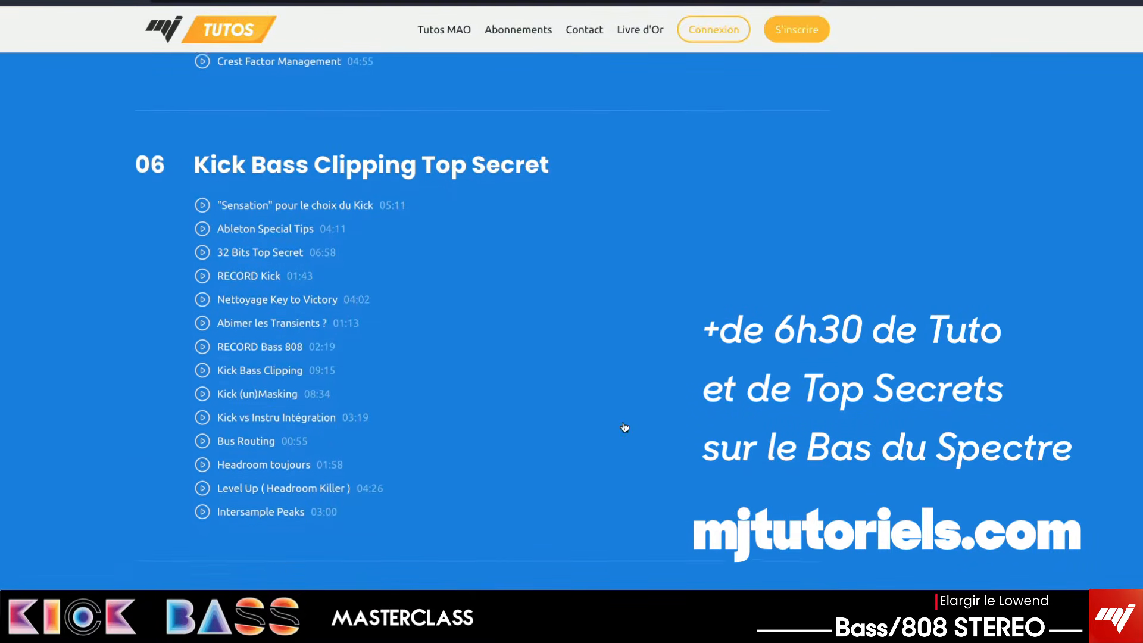
scroll(624, 427, "down", 7)
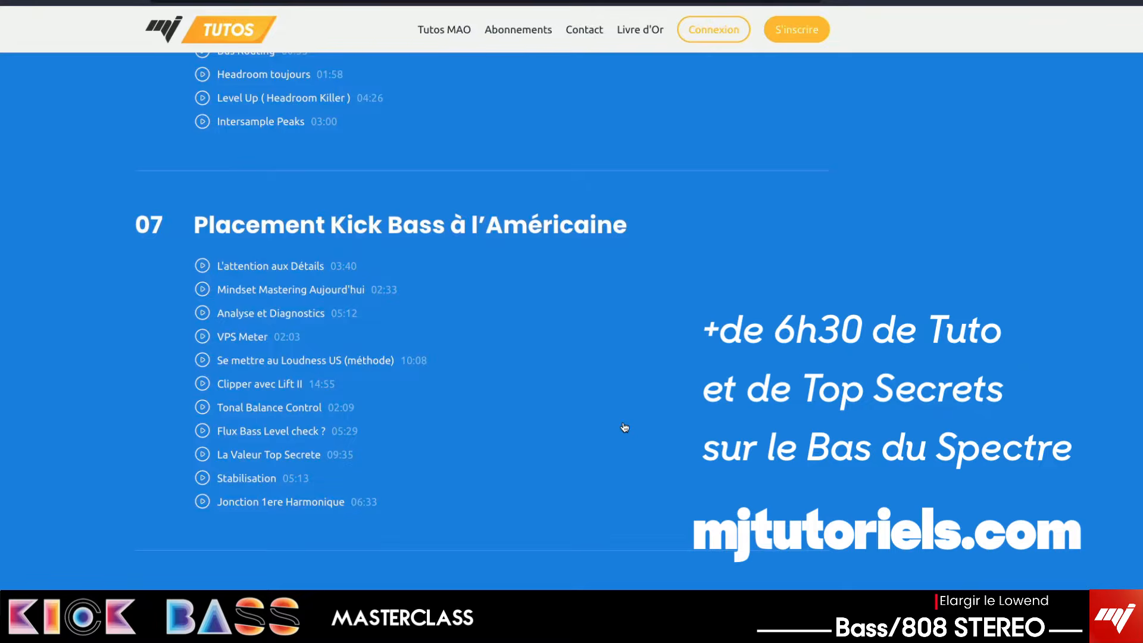
scroll(624, 427, "down", 4)
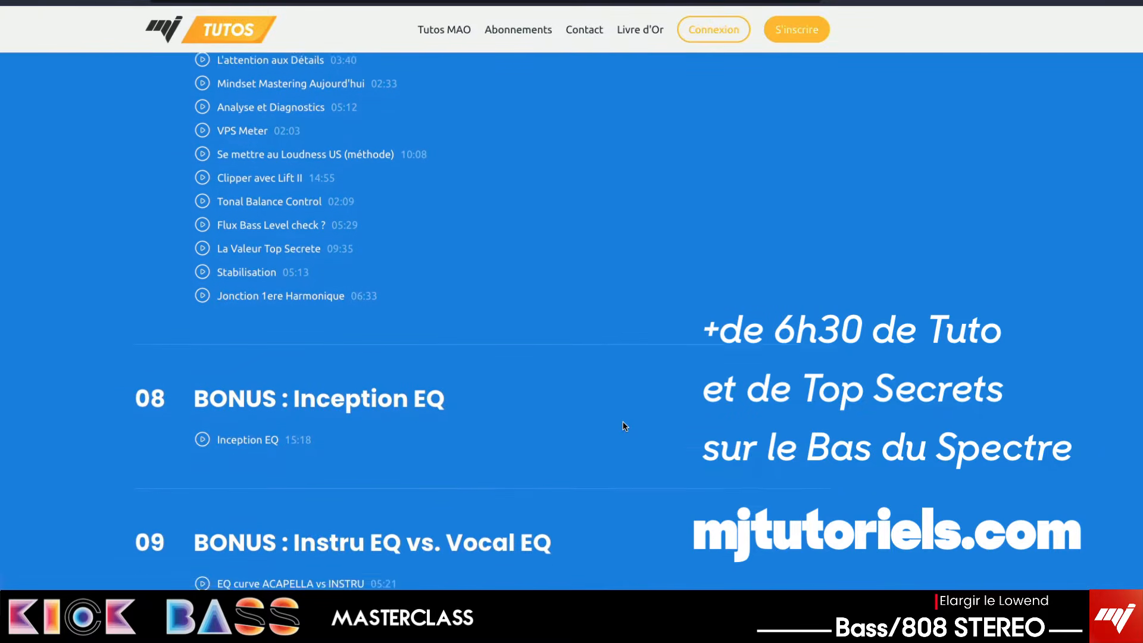
scroll(624, 426, "down", 4)
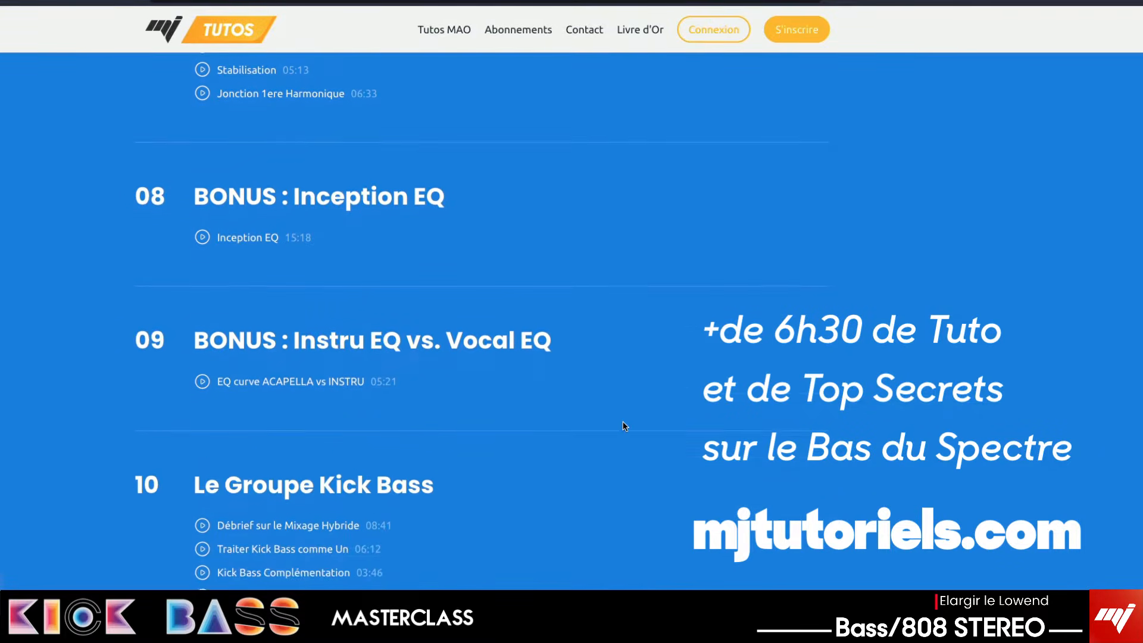
scroll(624, 426, "down", 1)
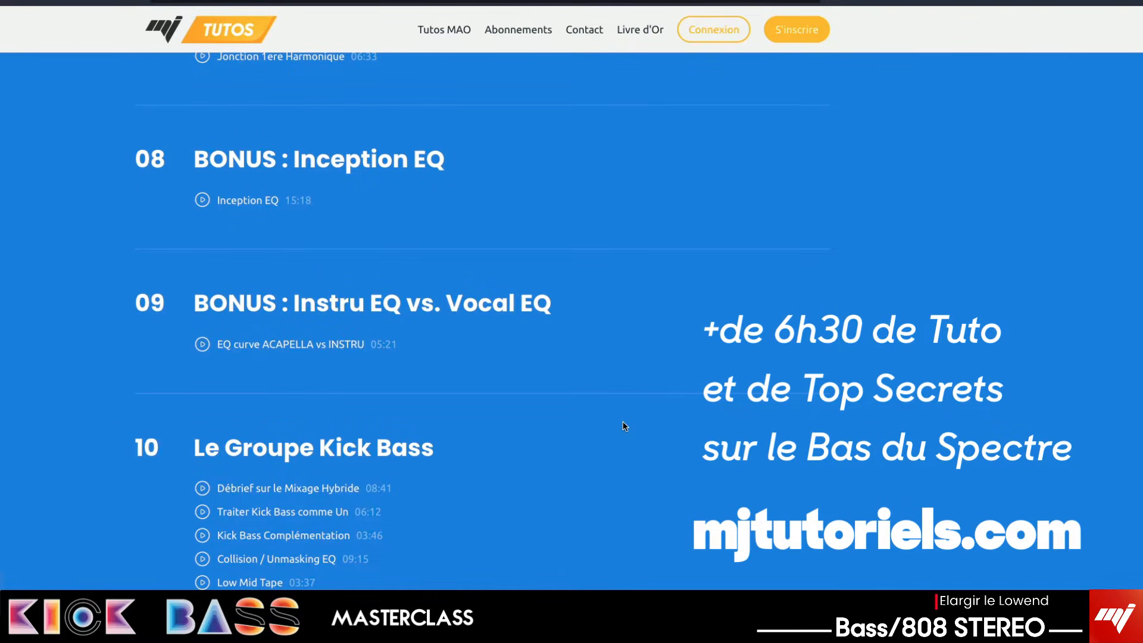
scroll(624, 426, "down", 4)
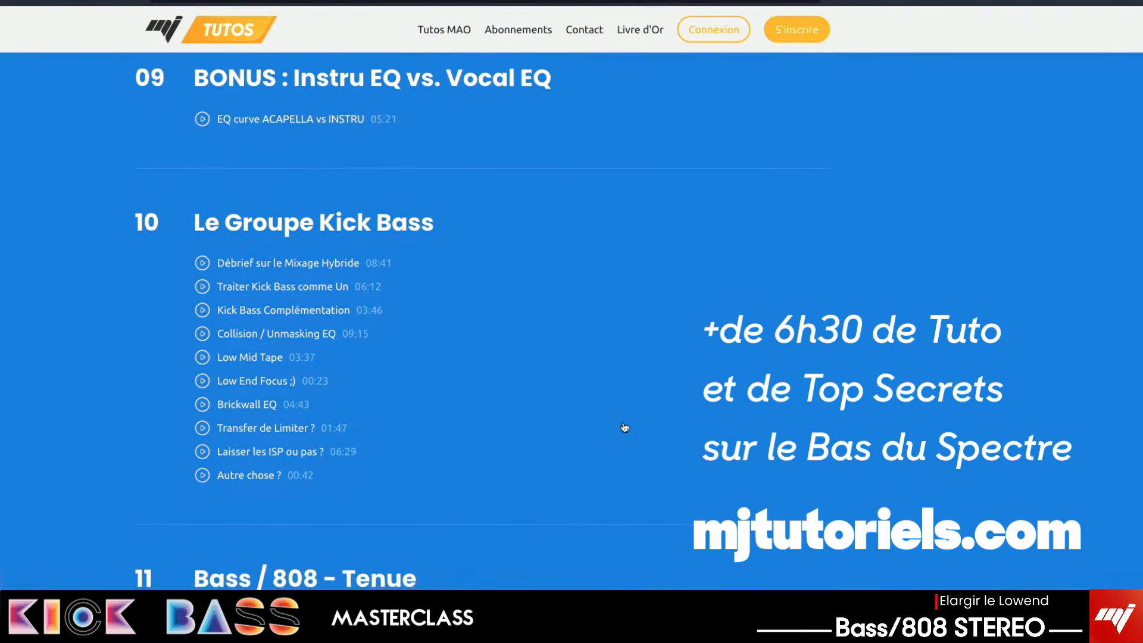
scroll(623, 426, "down", 2)
scroll(624, 426, "down", 6)
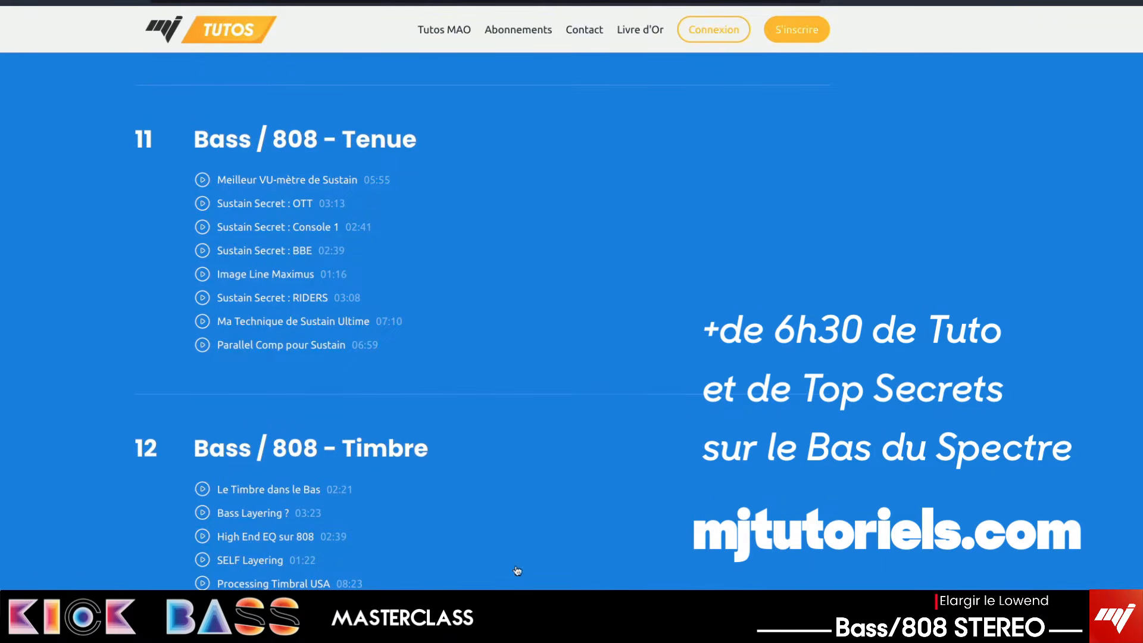
scroll(517, 568, "down", 4)
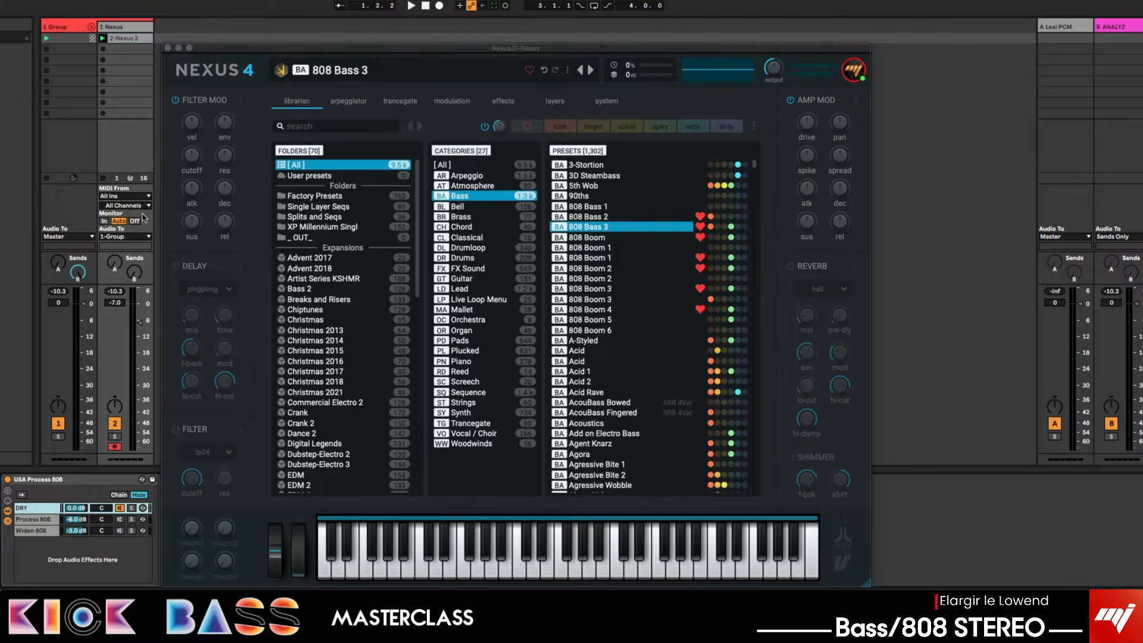
Step: In Ableton Live, audition the 808 Bass 3 clip, then unfold the BBE effect devices on the Nexus track and enable them
key("space")
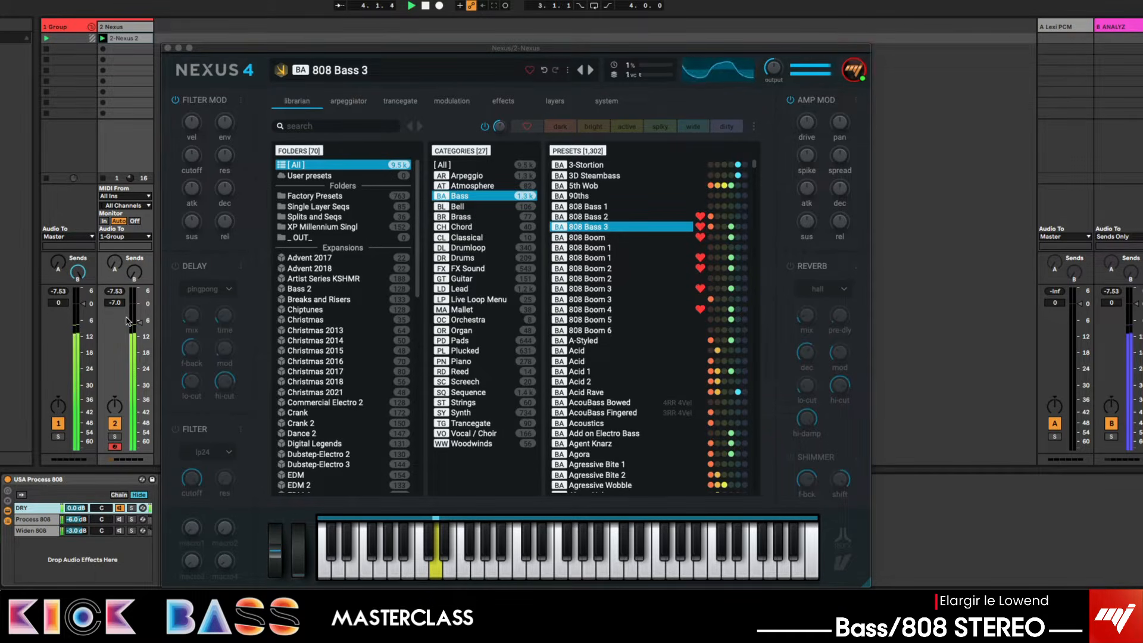
key("space")
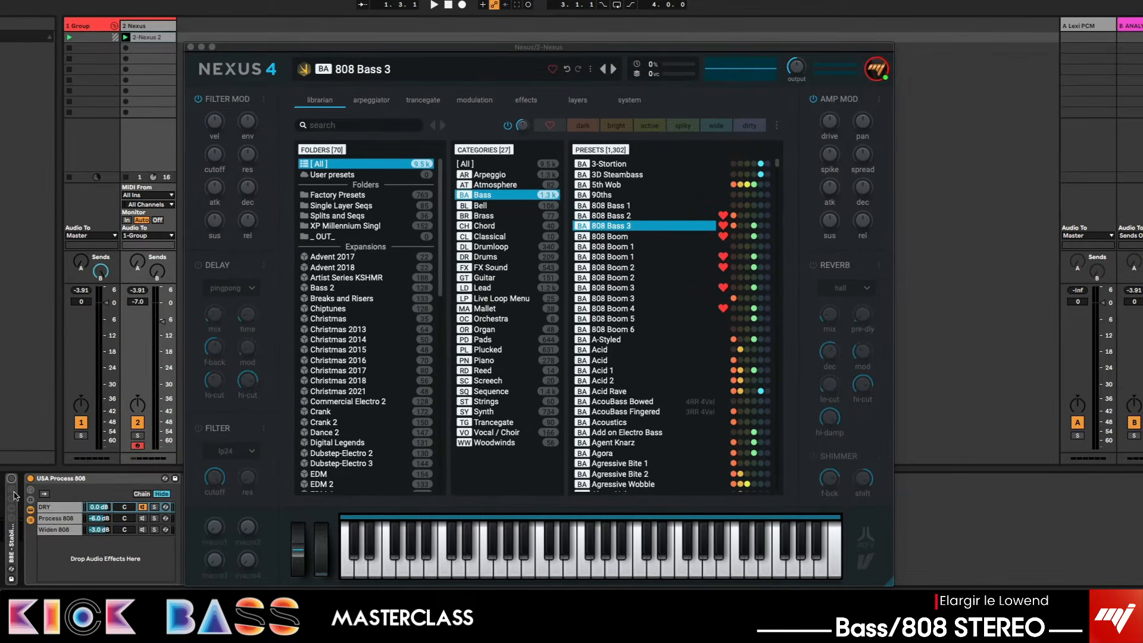
double_click(14, 545)
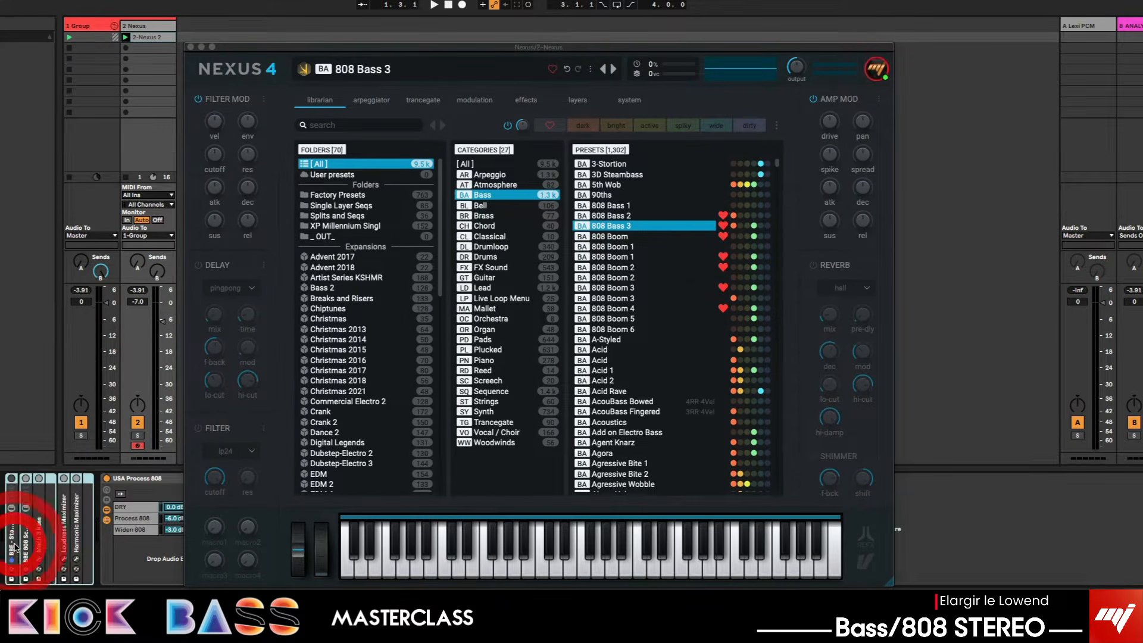
left_click(24, 485)
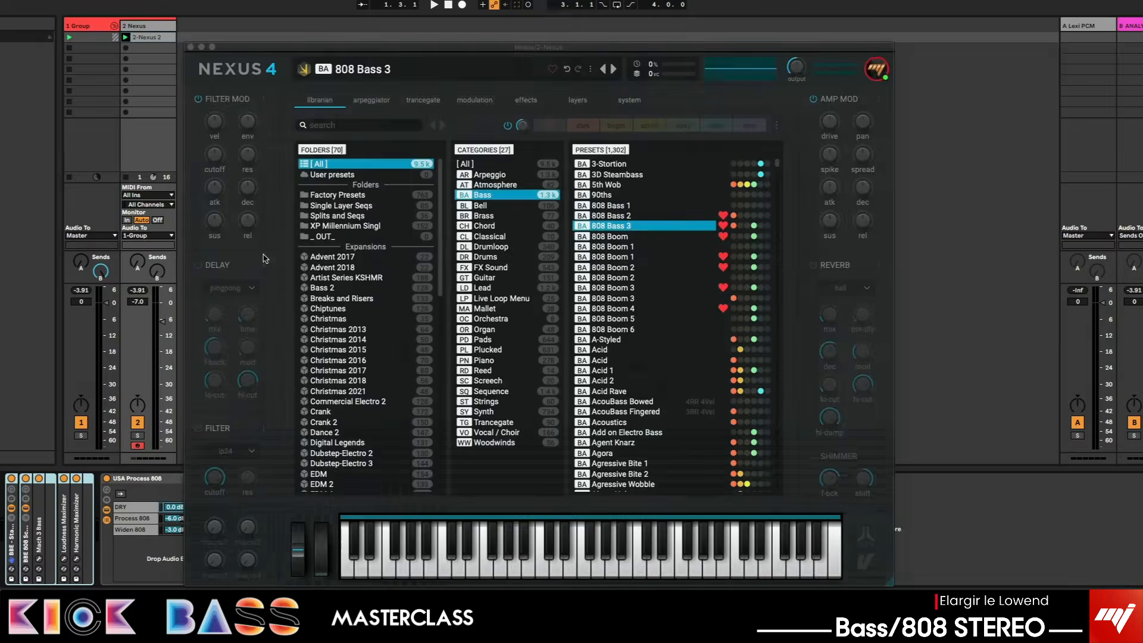
Step: Compare the playing bass with the BBE devices bypassed and with them enabled
left_click(11, 479)
key("space")
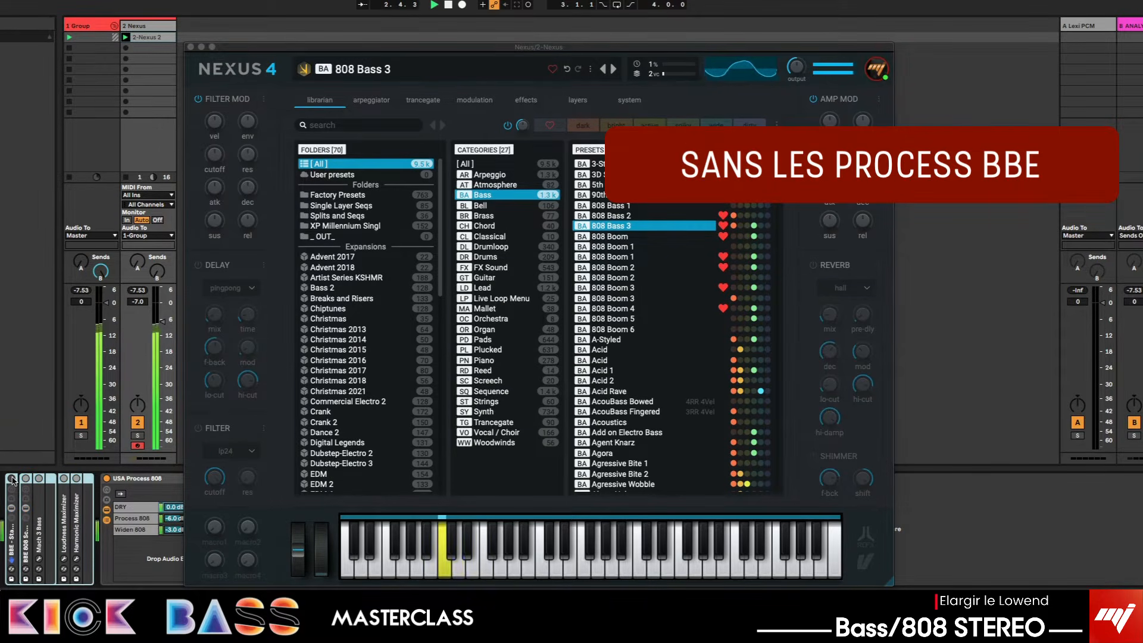
left_click(12, 479)
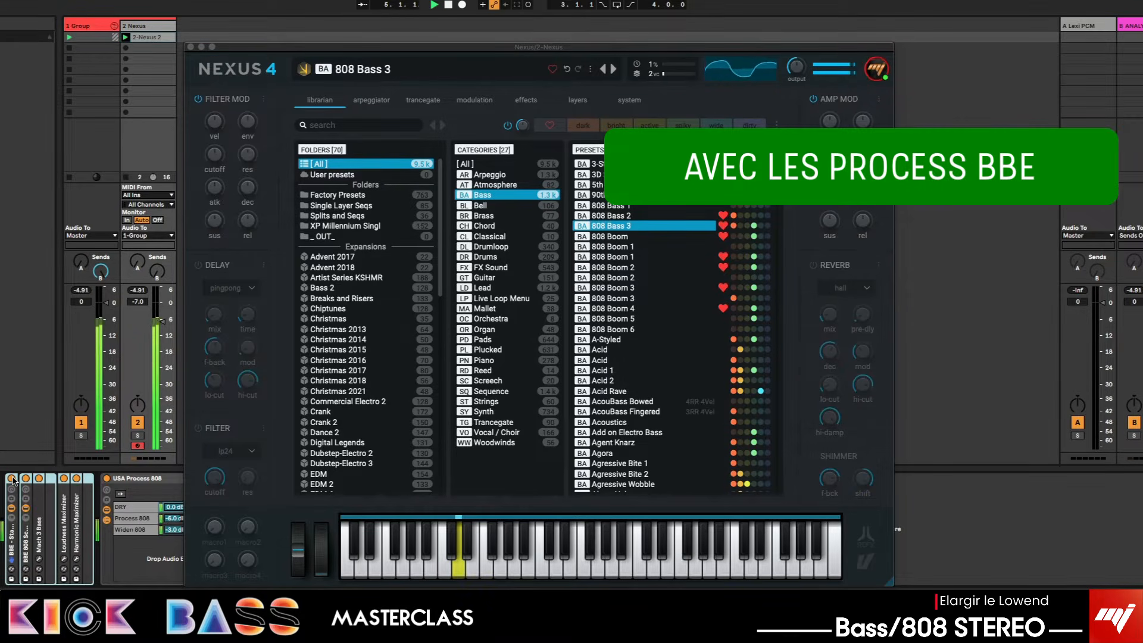
key("space")
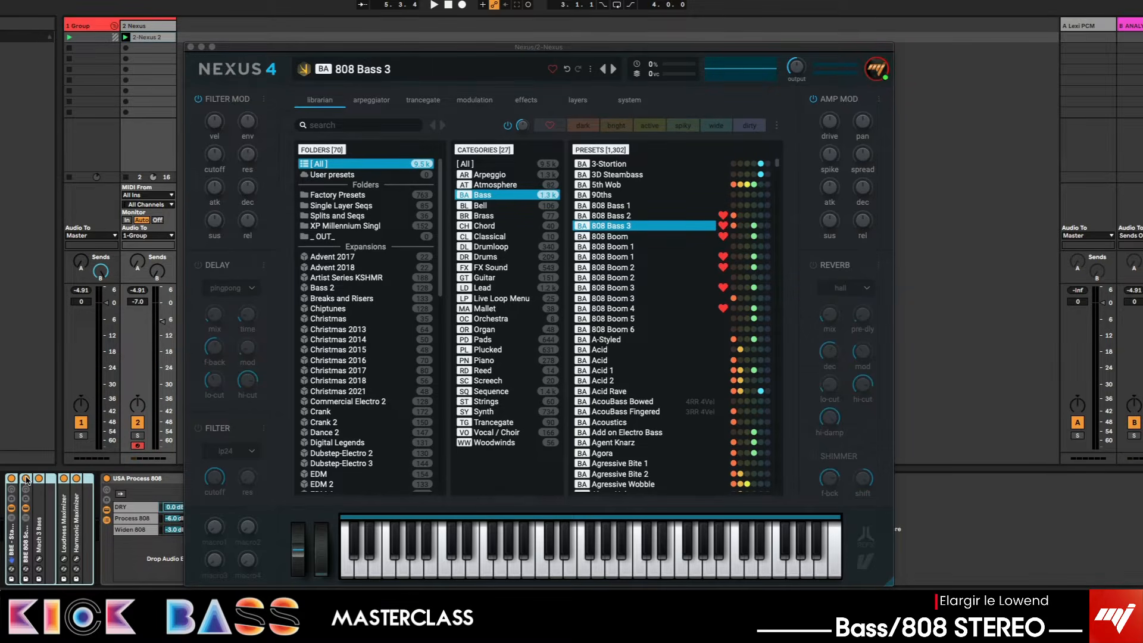
Step: Compare the playing bass without and with the Widen 808 chain of the USA Process 808 rack, leaving the chain active
left_click_drag(296, 47, 369, 50)
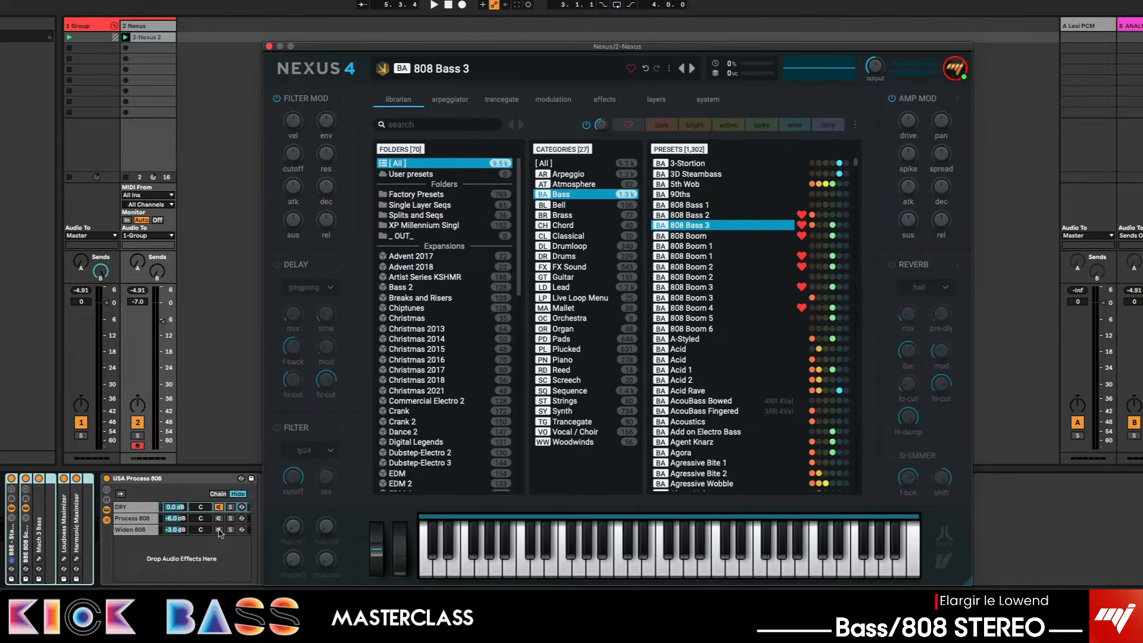
key("space")
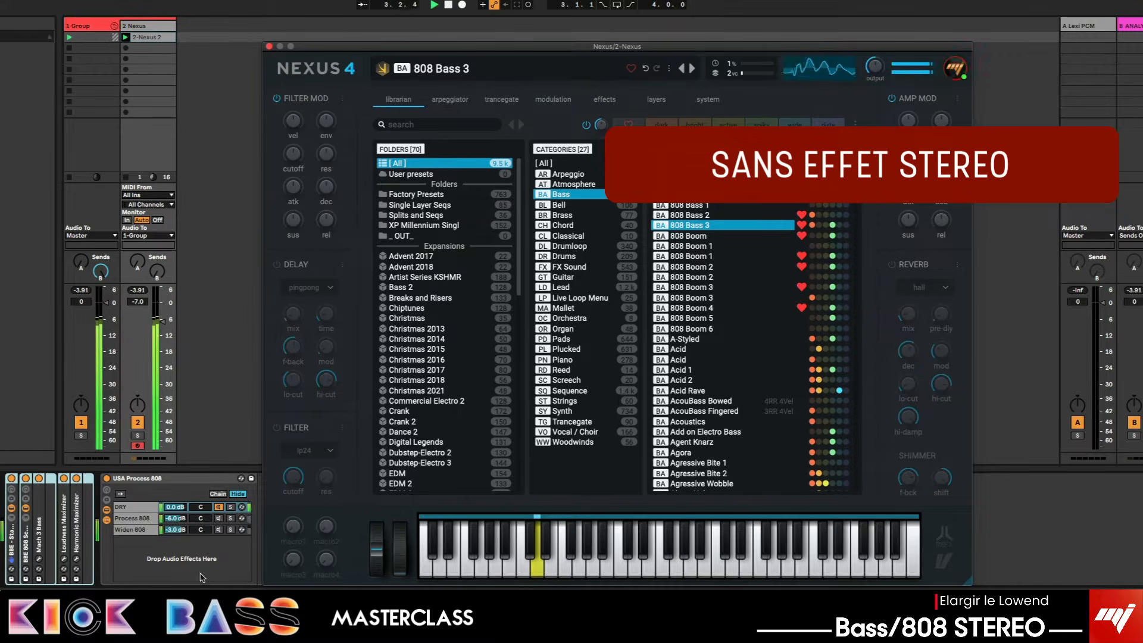
left_click(219, 530)
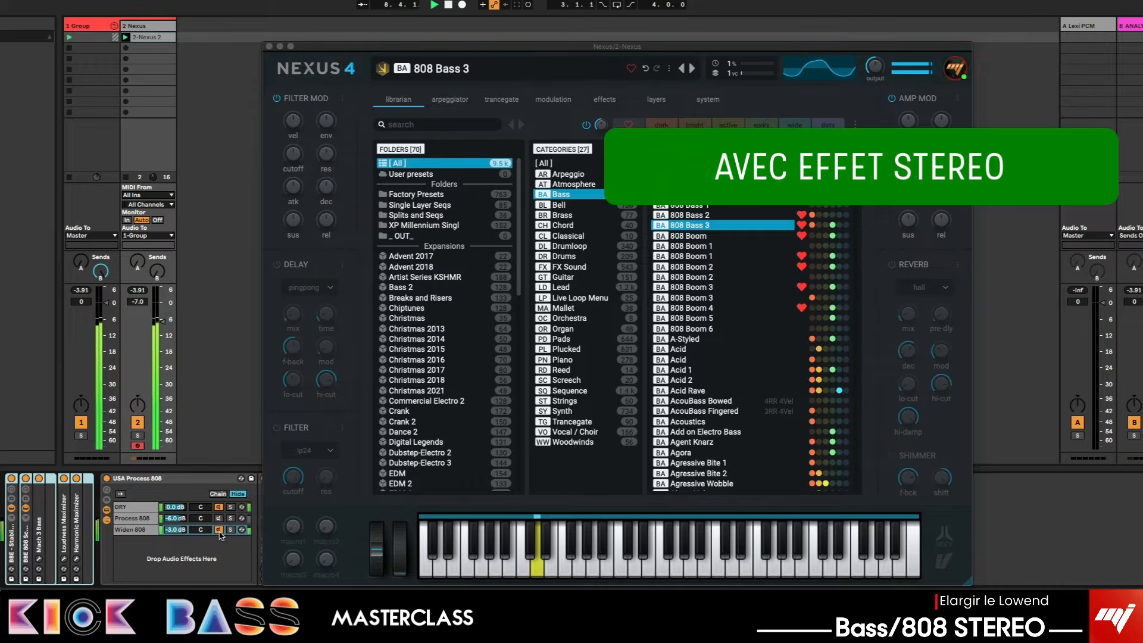
left_click(218, 529)
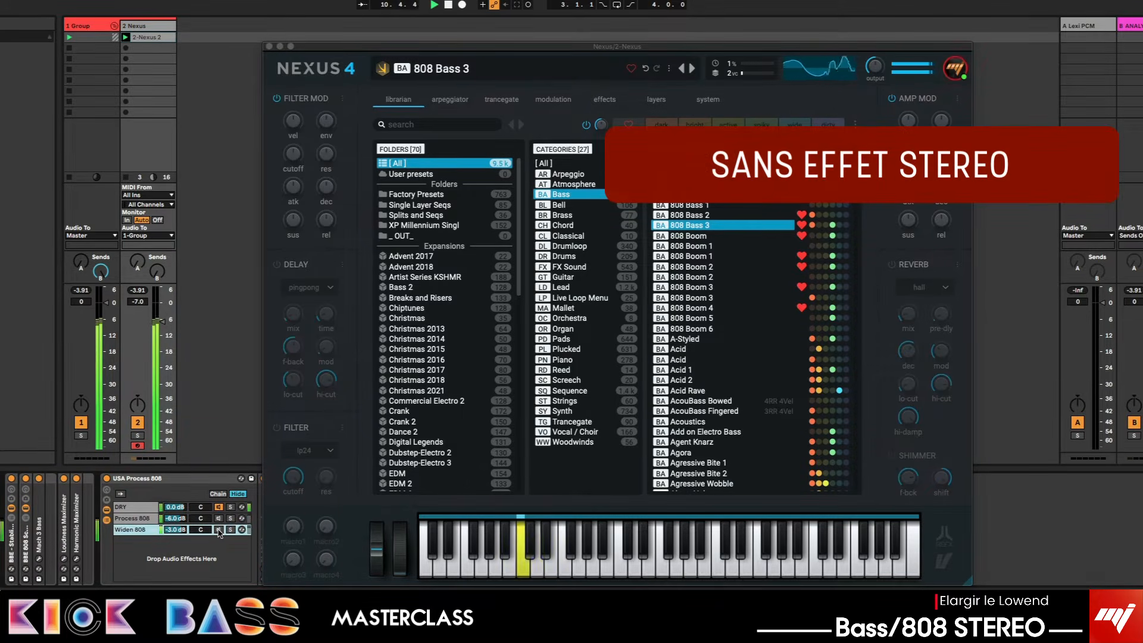
left_click(219, 529)
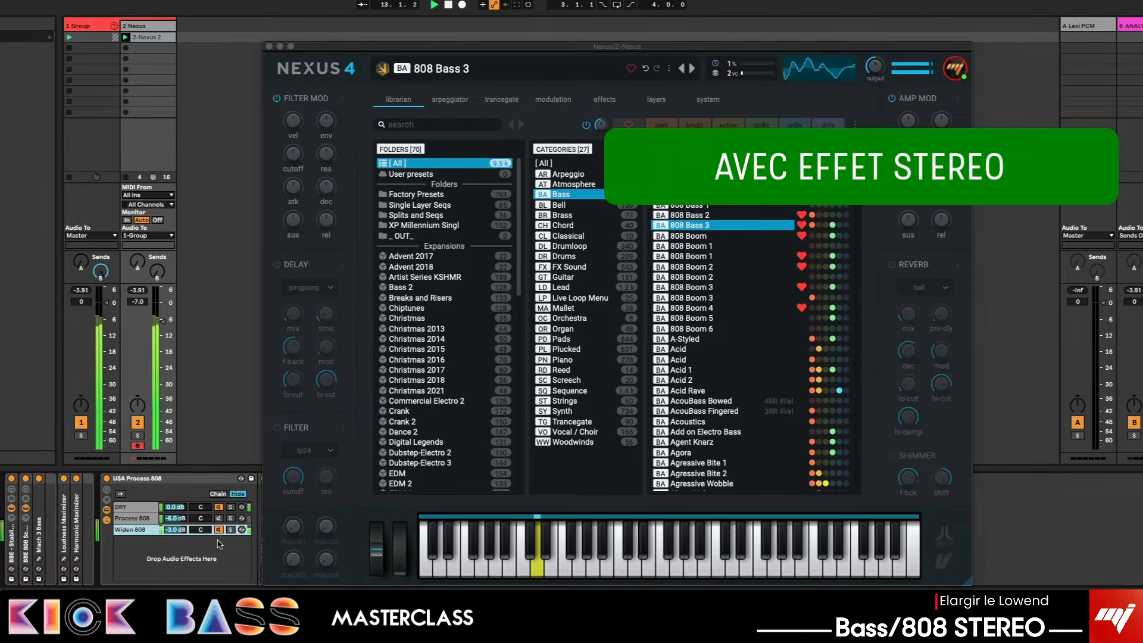
key("space")
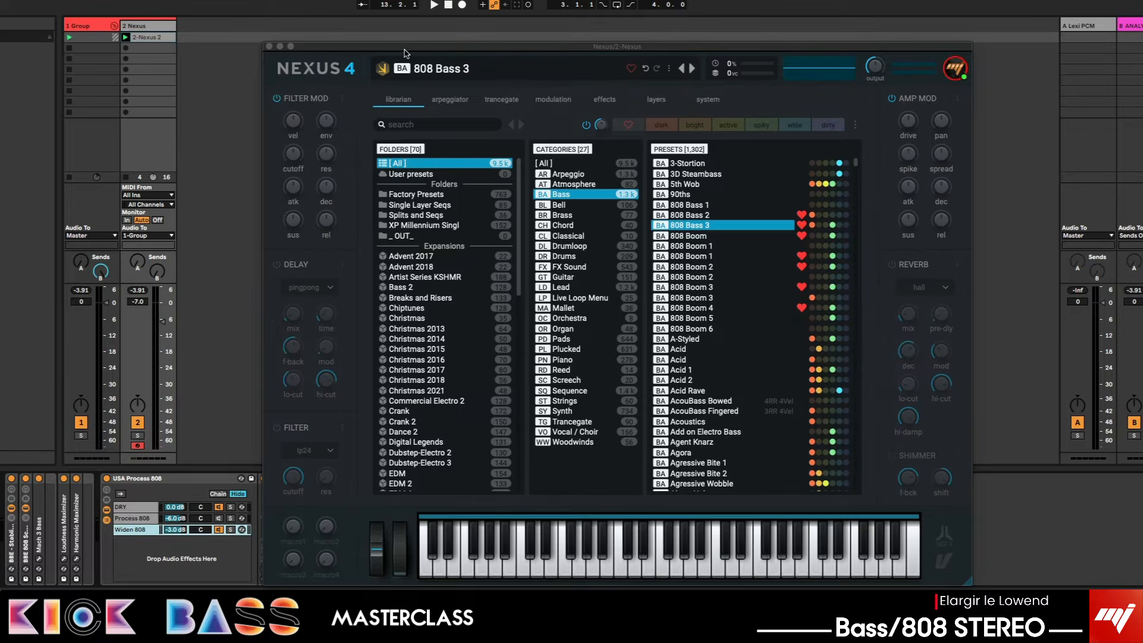
Step: Uncover the Utility device after the USA Process 808 rack, leave its Mono option on, and bypass the device
left_click_drag(396, 48, 541, 43)
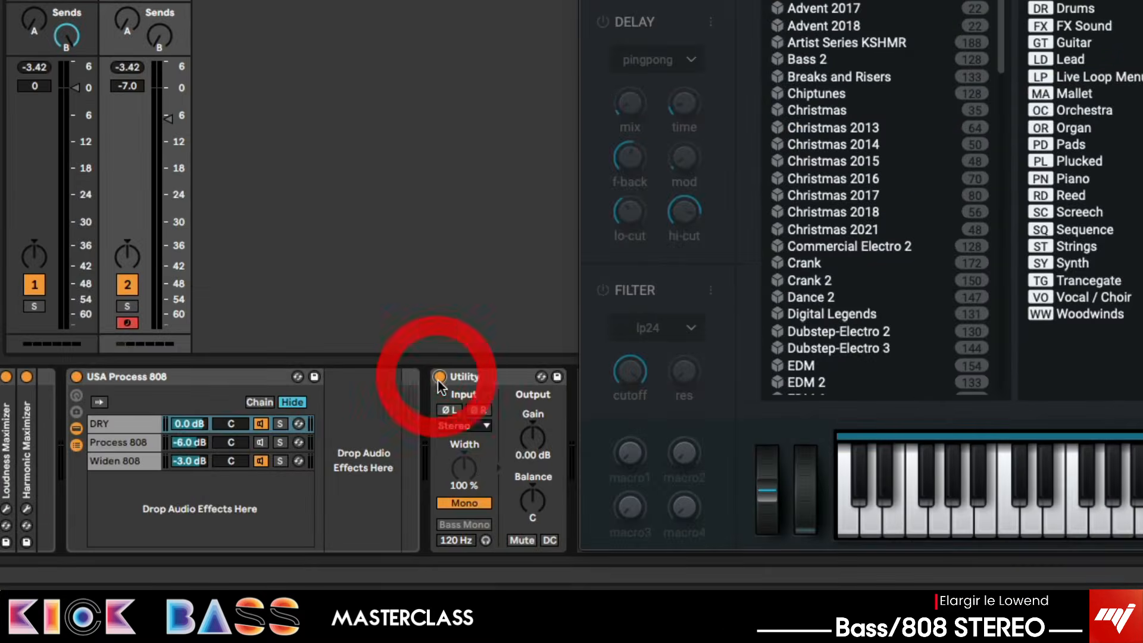
left_click(341, 553)
left_click(463, 503)
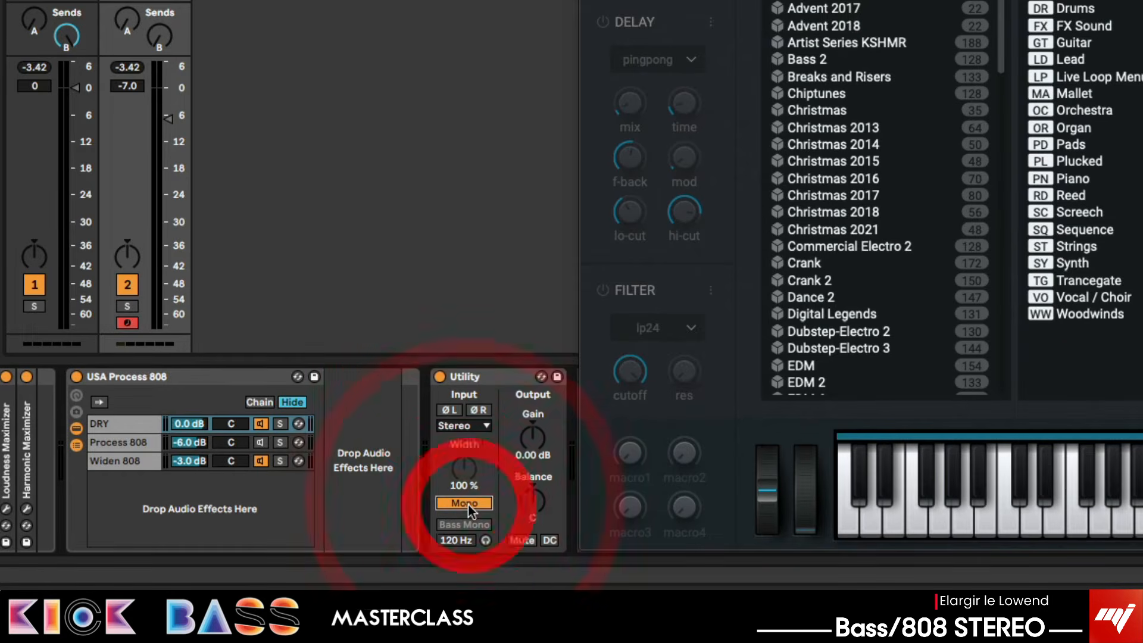
left_click(465, 503)
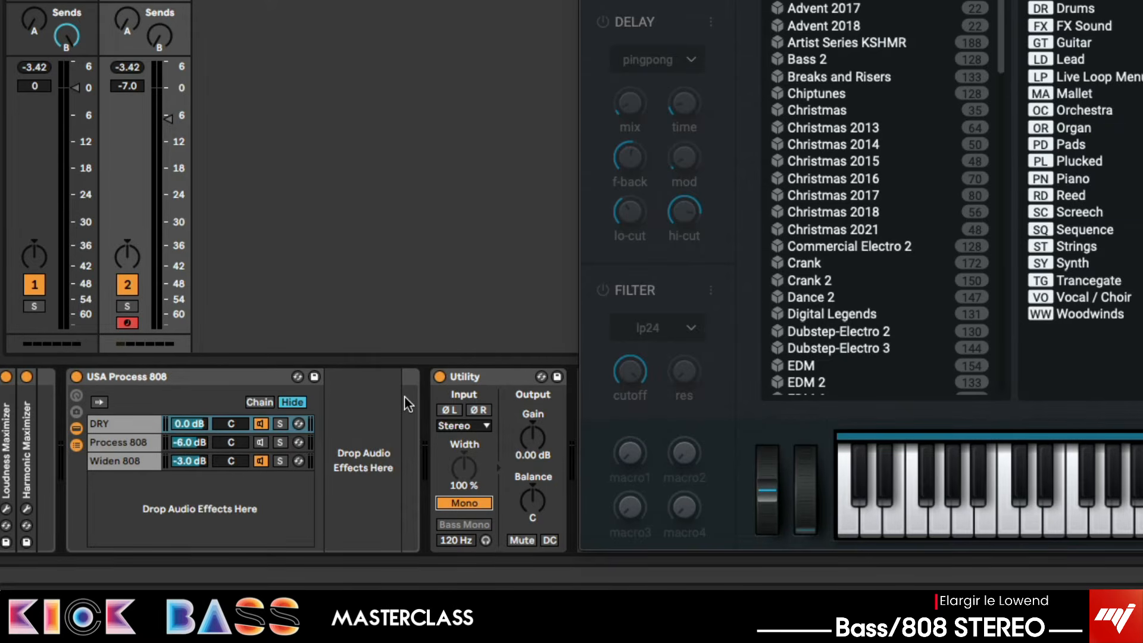
left_click(439, 376)
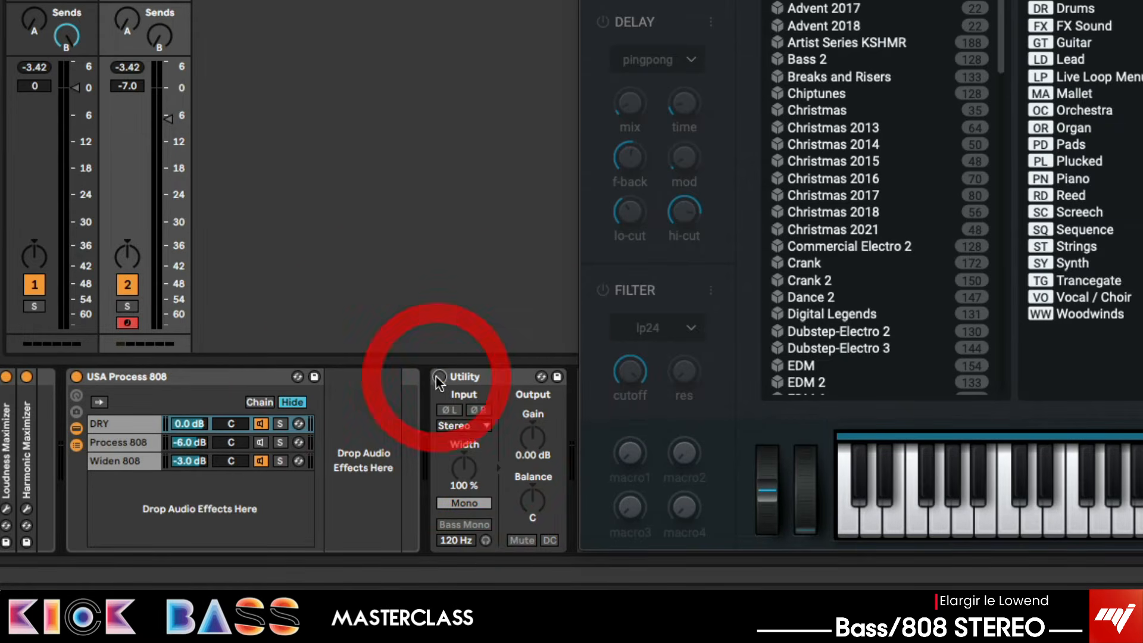
Step: Compare the widened bass in stereo and summed to mono by switching the Utility device on and off during playback
left_click(263, 426)
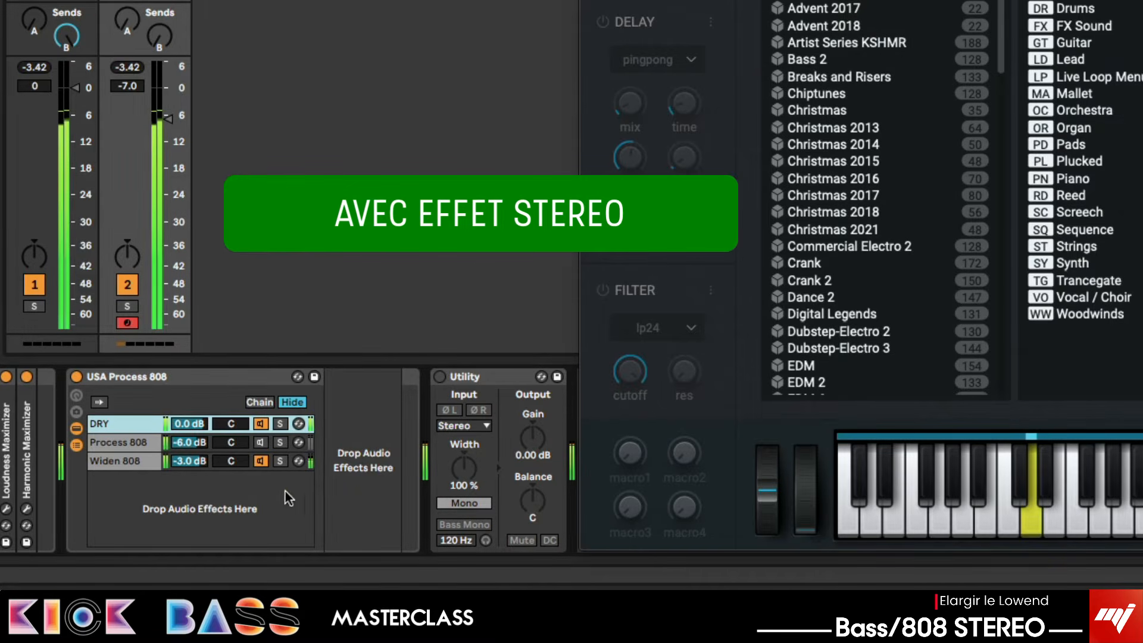
left_click(461, 374)
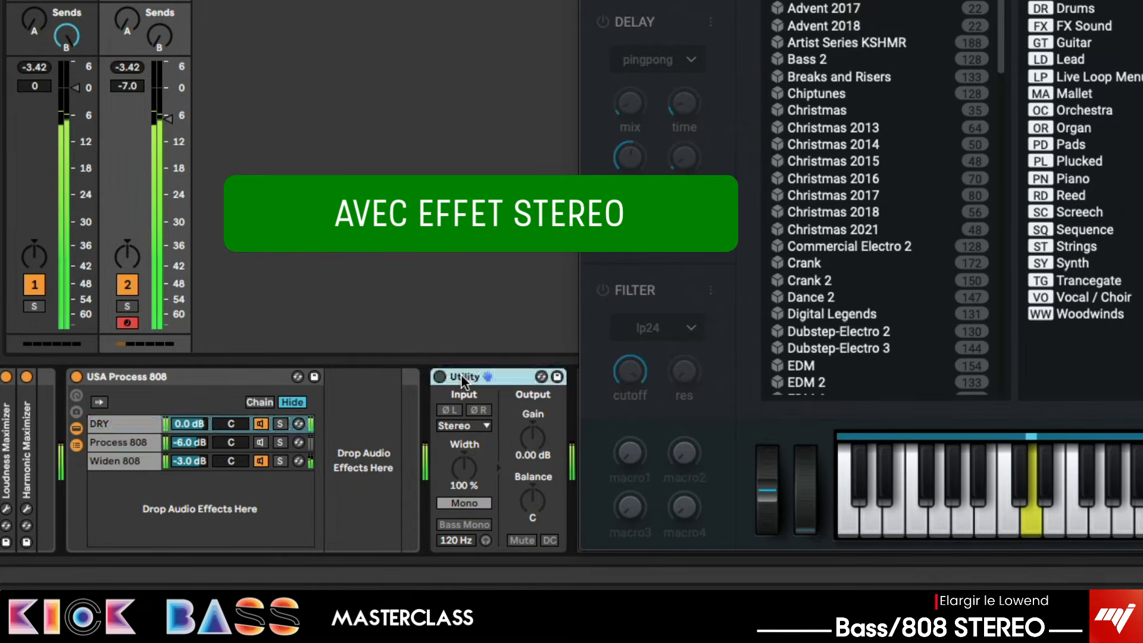
left_click(440, 376)
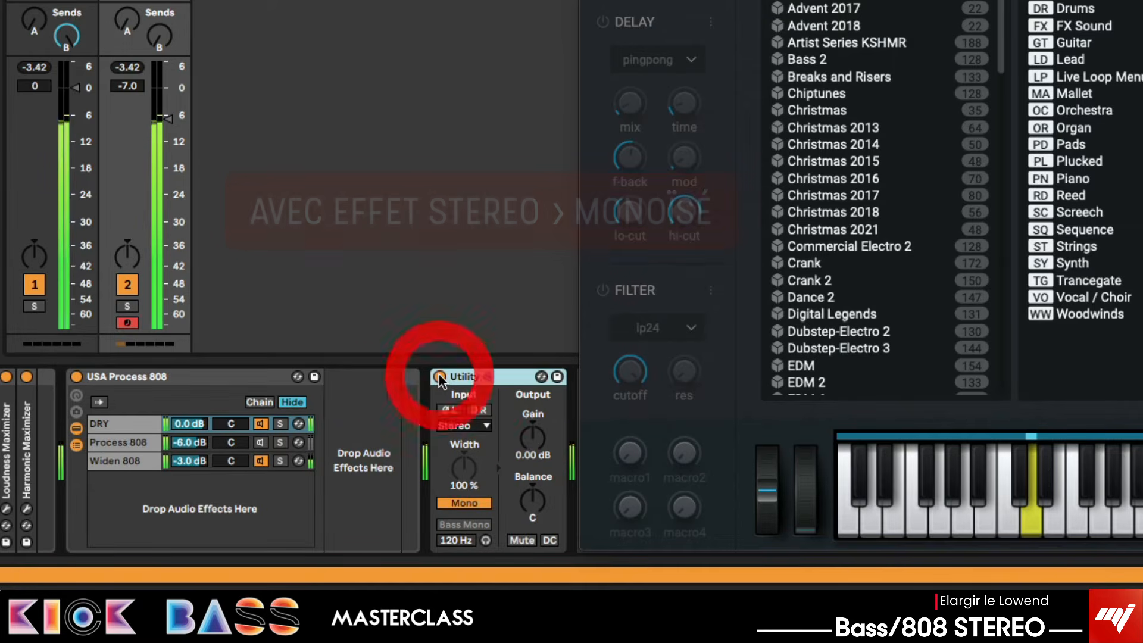
left_click(440, 377)
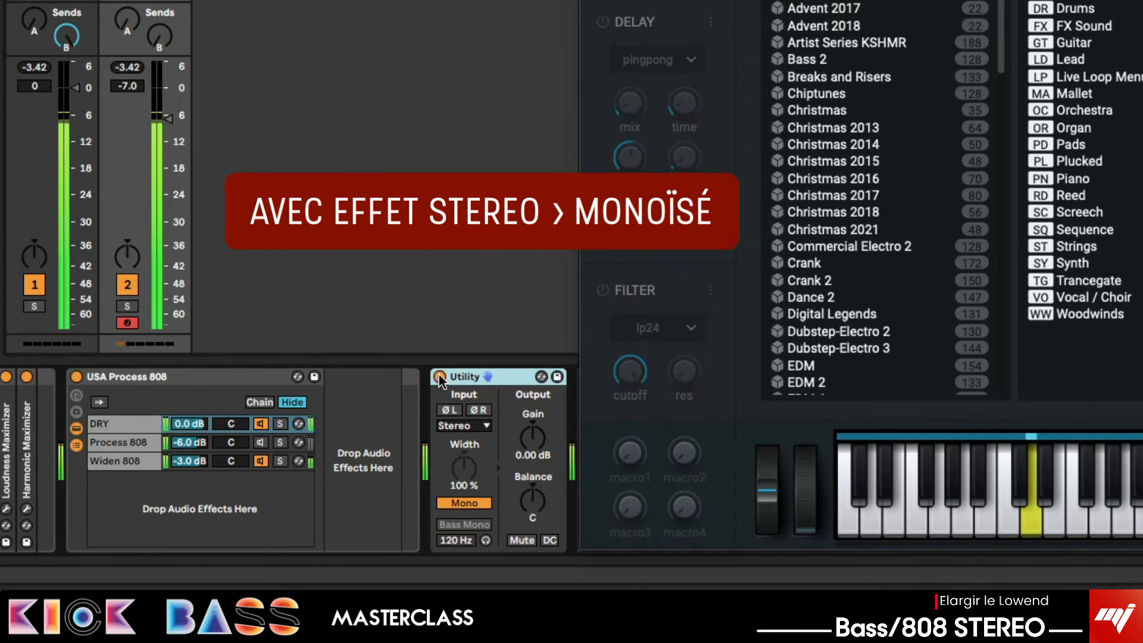
left_click(439, 377)
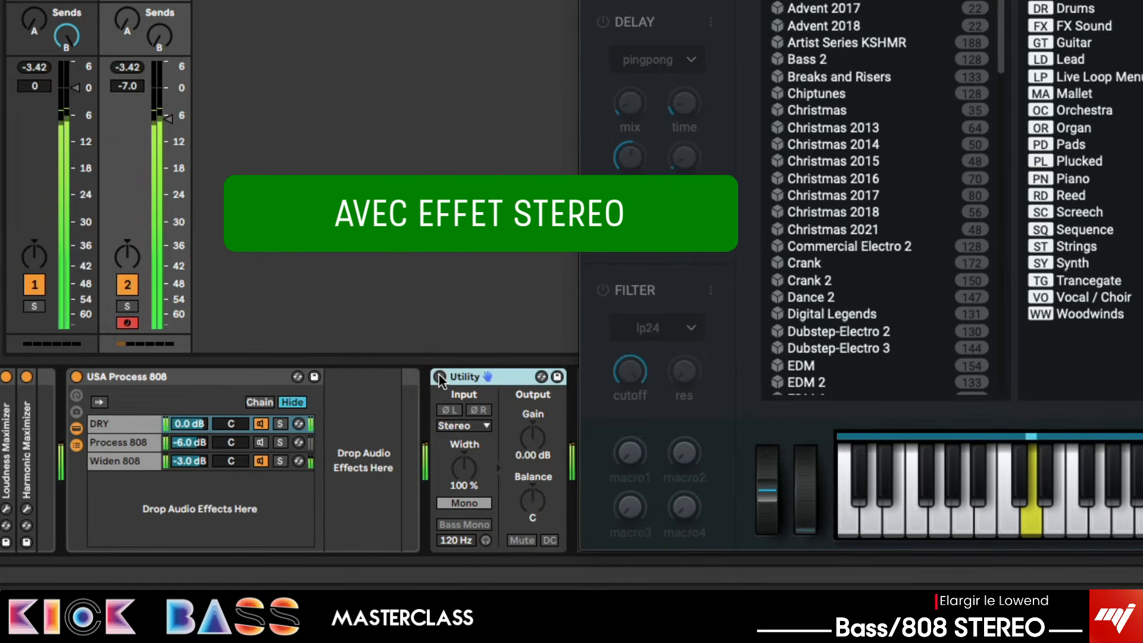
left_click(440, 376)
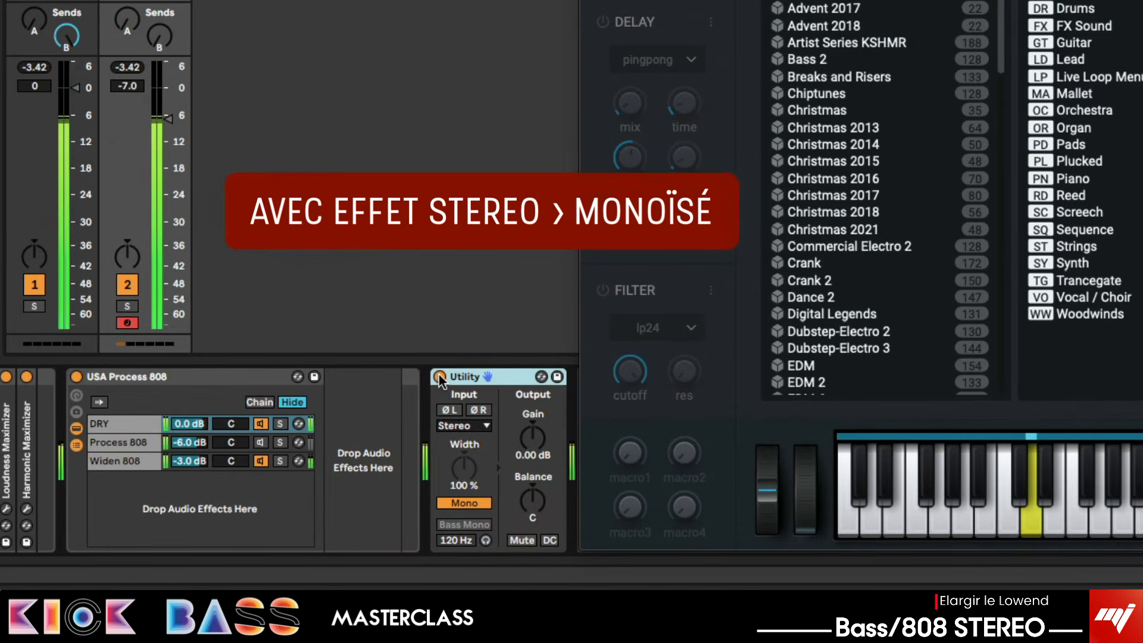
left_click(440, 376)
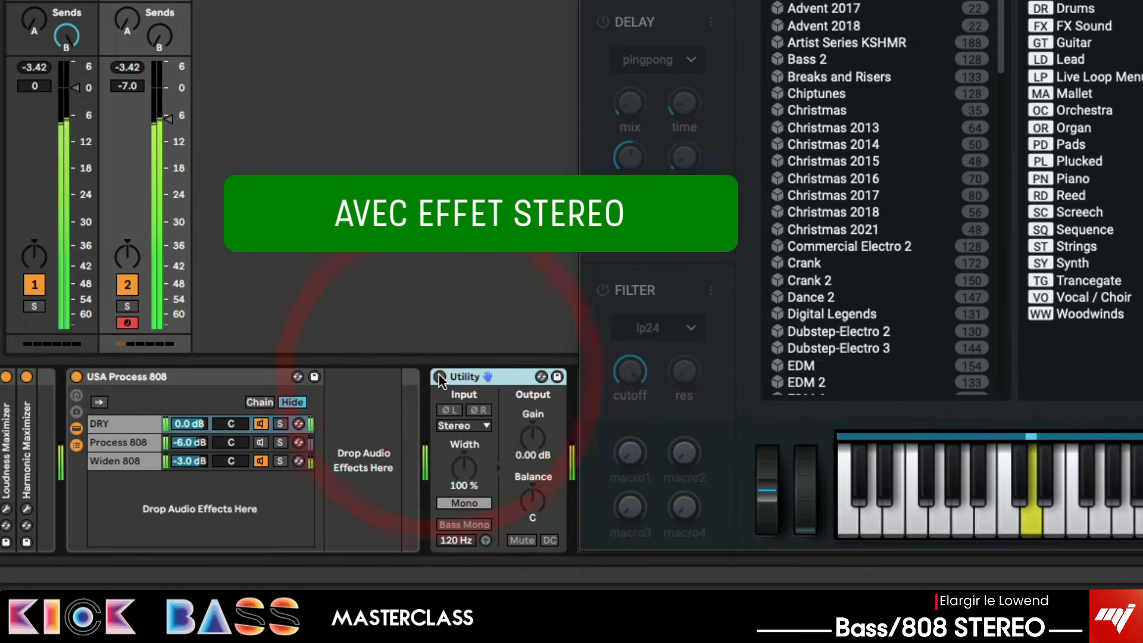